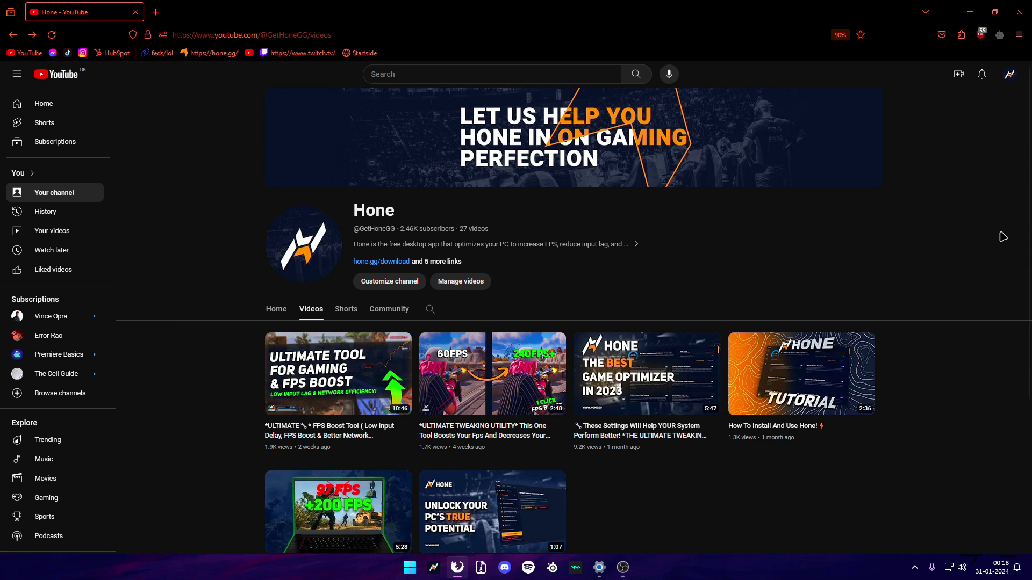
Step: Open the Hone system-performance video and follow its hone.gg/download description link
click(629, 366)
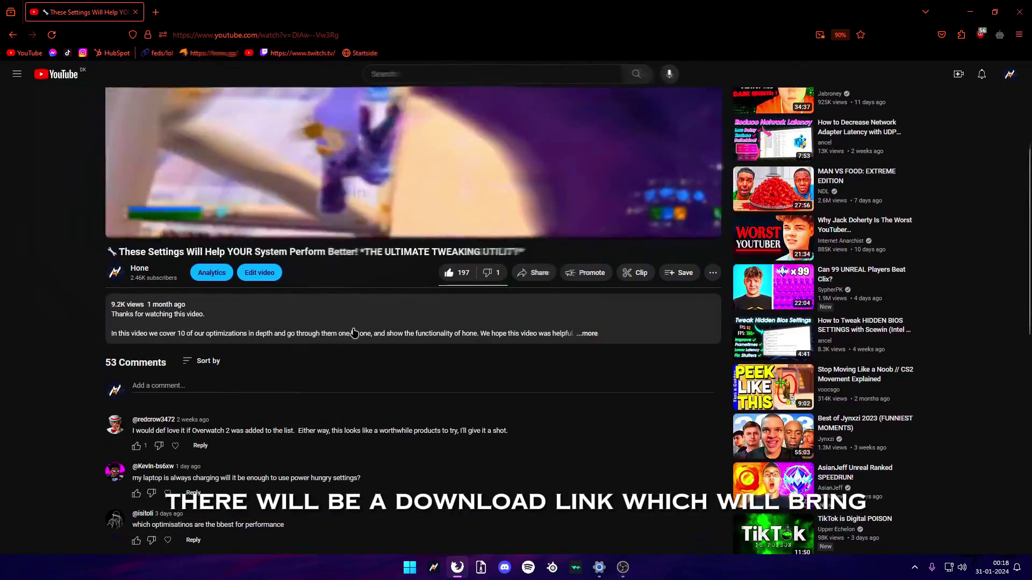
click(166, 284)
scroll(166, 289, down, 2)
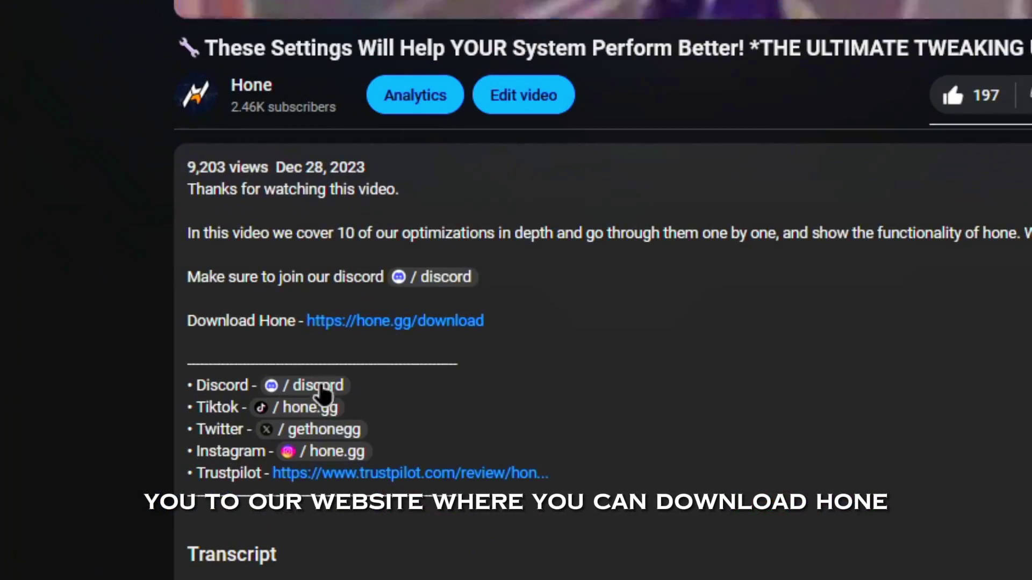
click(200, 269)
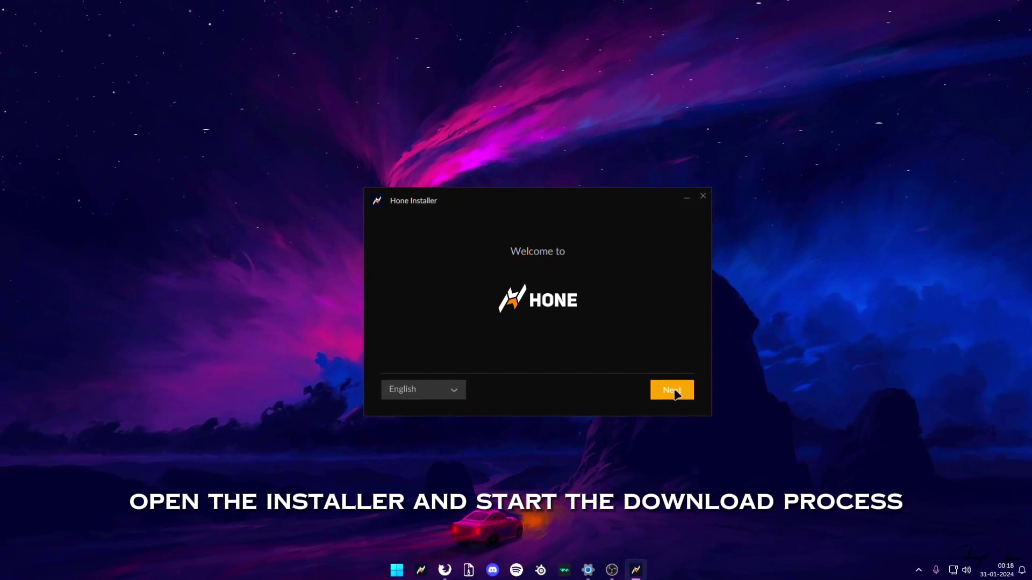
Step: Accept the Hone terms of use and age confirmation, then start the installation
click(670, 390)
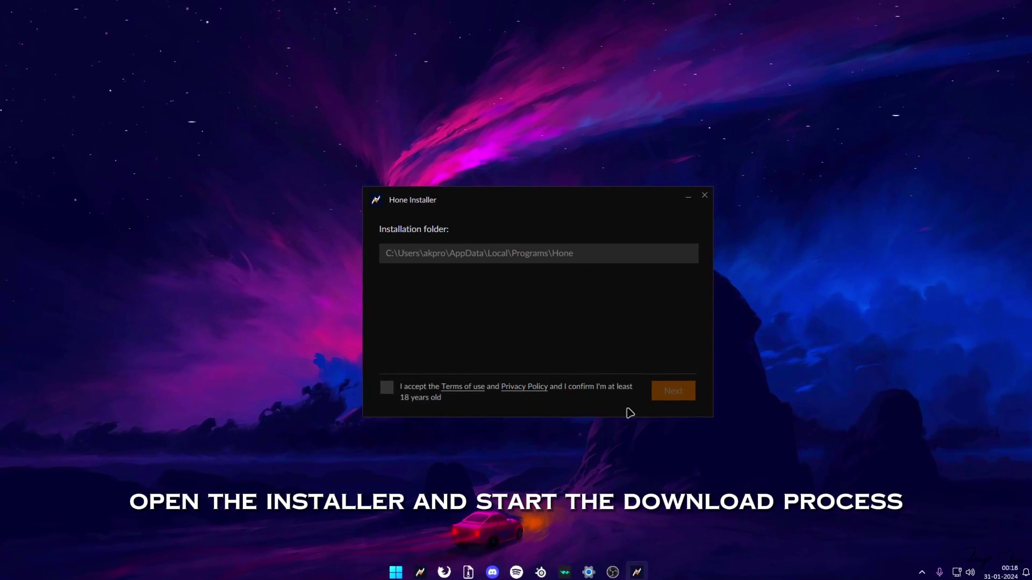
click(387, 386)
click(672, 390)
click(678, 395)
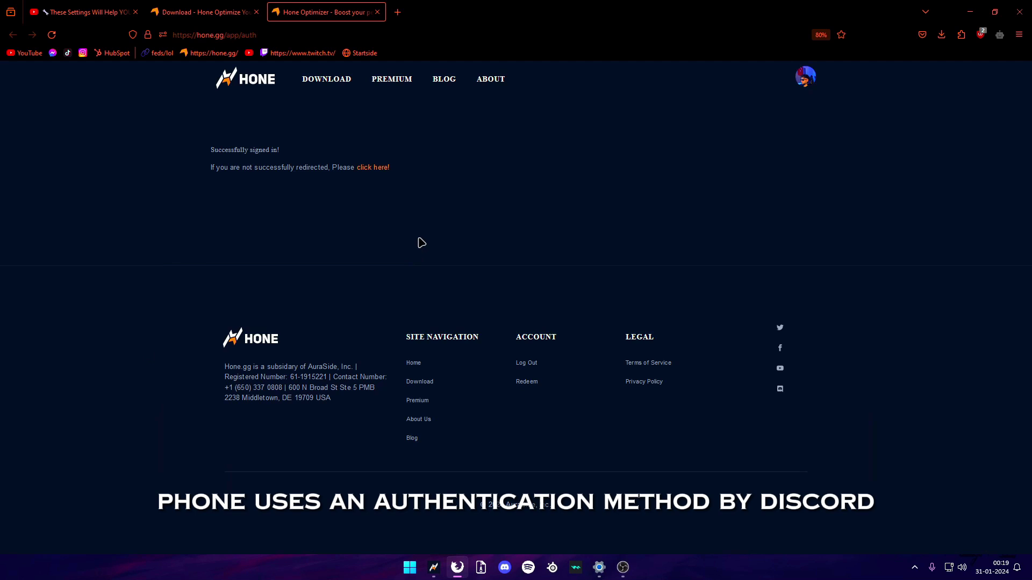
Step: Hand the completed sign-in back to Hone and confirm the warning to reveal the optimizations
click(372, 168)
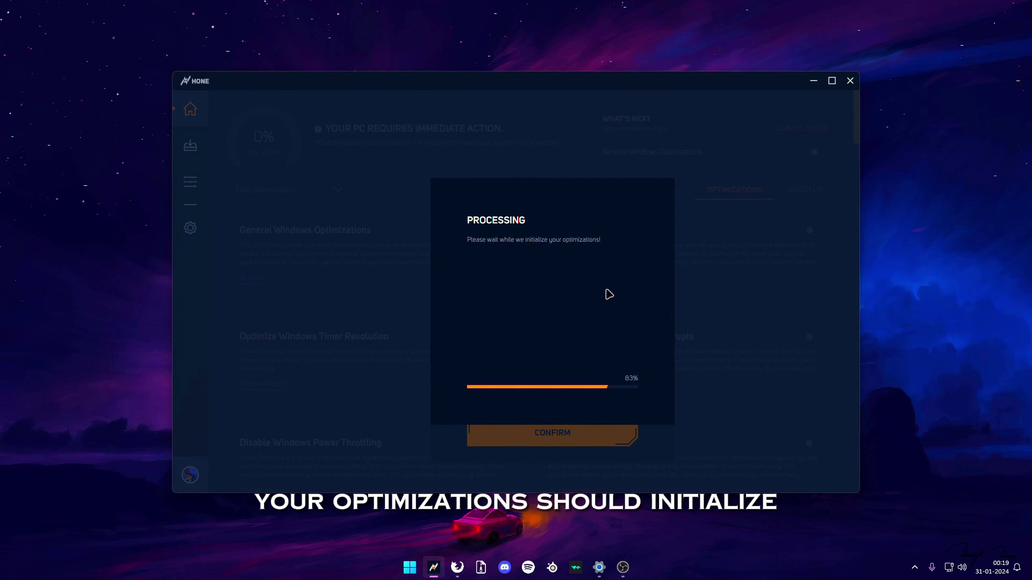
click(602, 432)
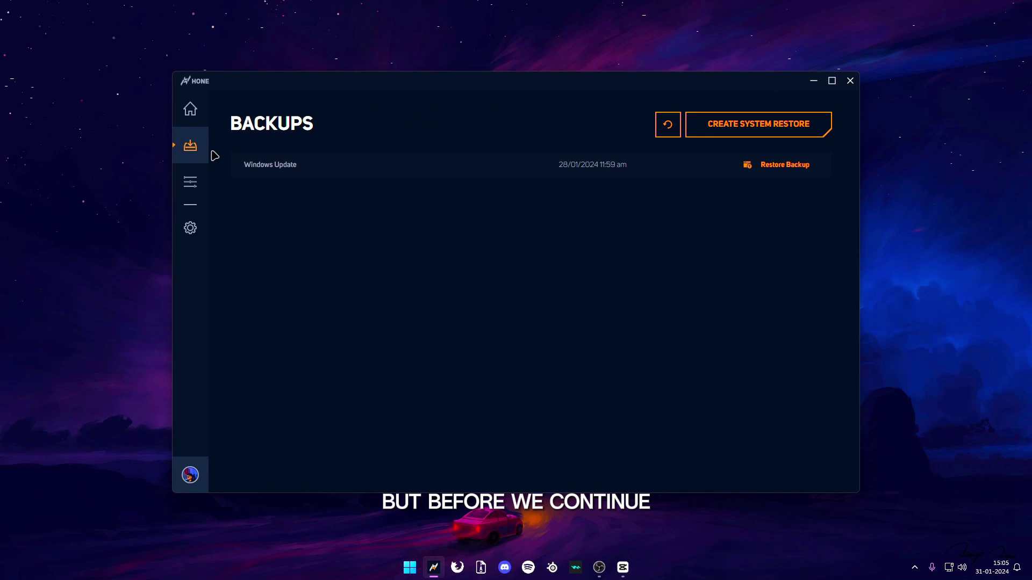
Step: Create a restore point named 'Hone restore point' and close the confirmation
click(718, 132)
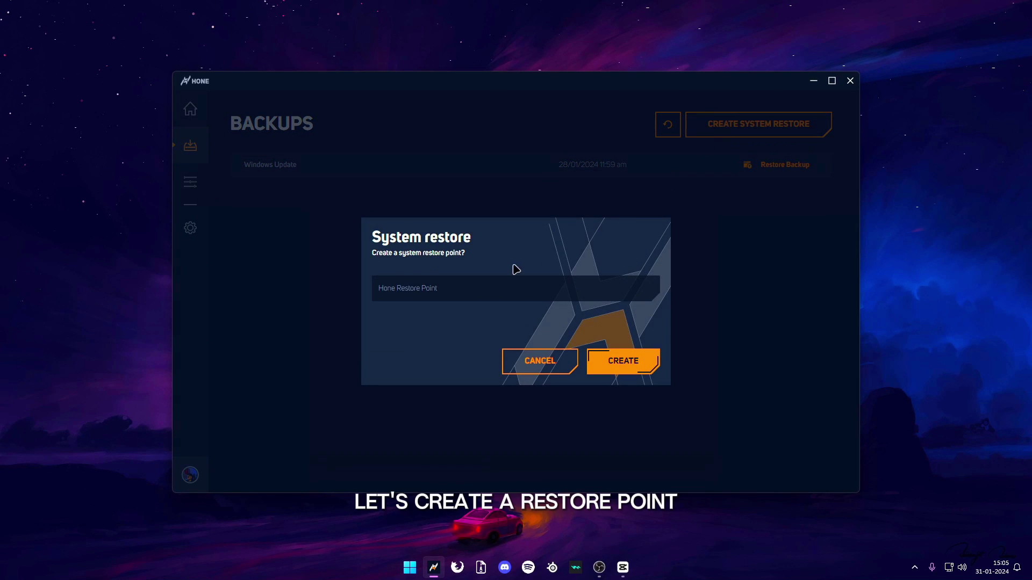
text(Hone r)
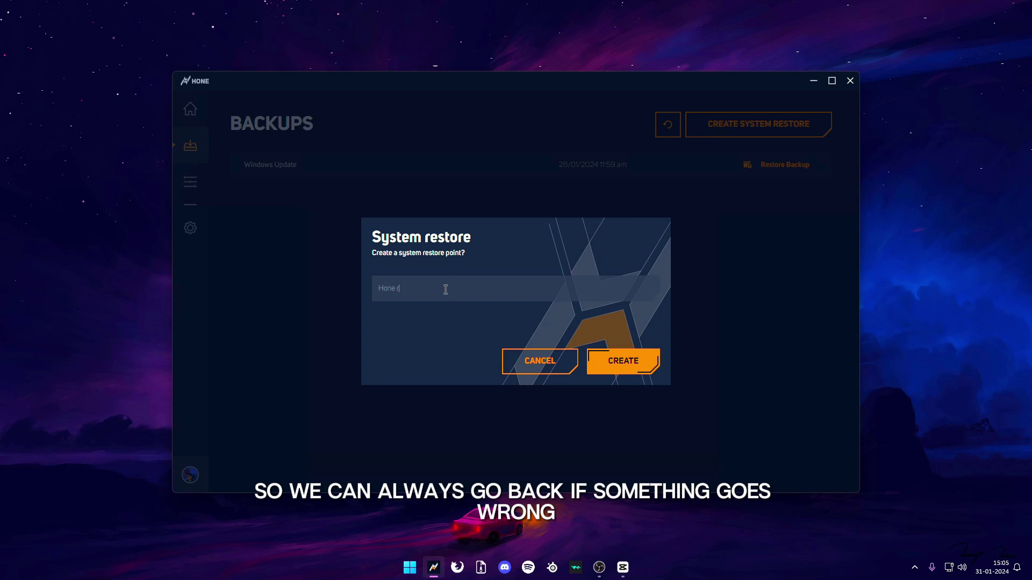
text(estore point)
click(640, 368)
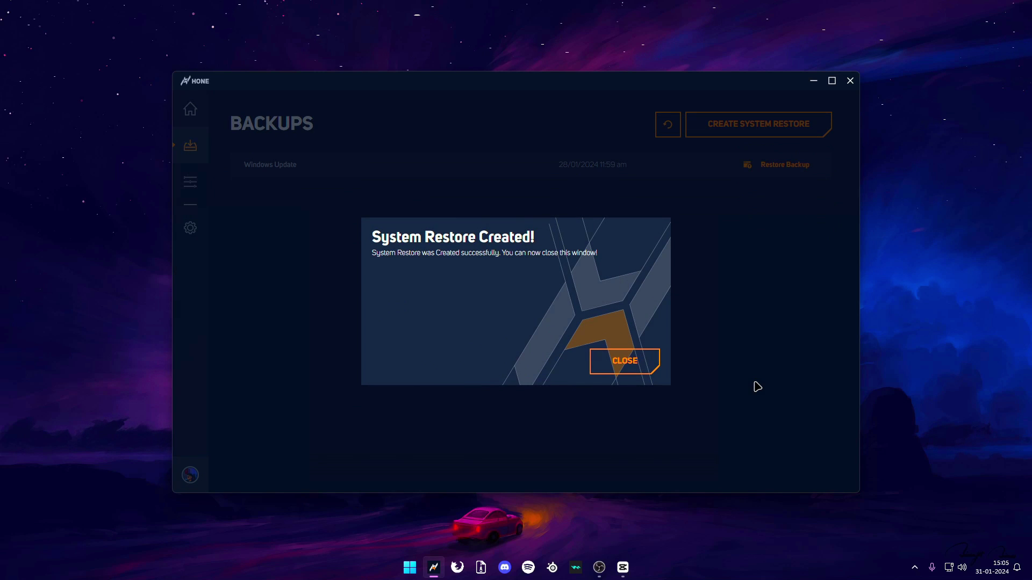
click(643, 368)
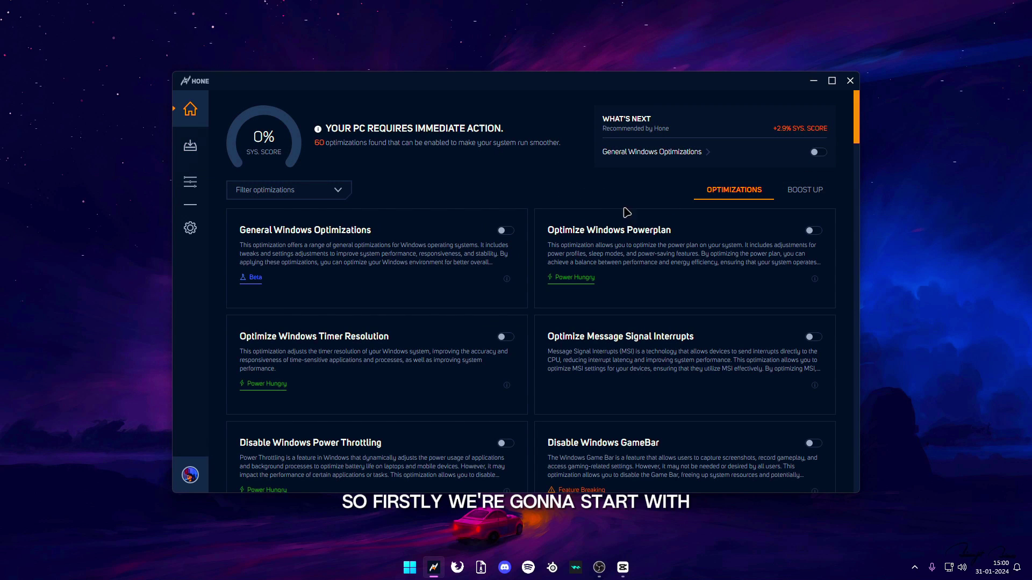
Step: Switch on General Windows Optimizations and Disable Windows GameBar, accepting the GameBar warning
click(412, 238)
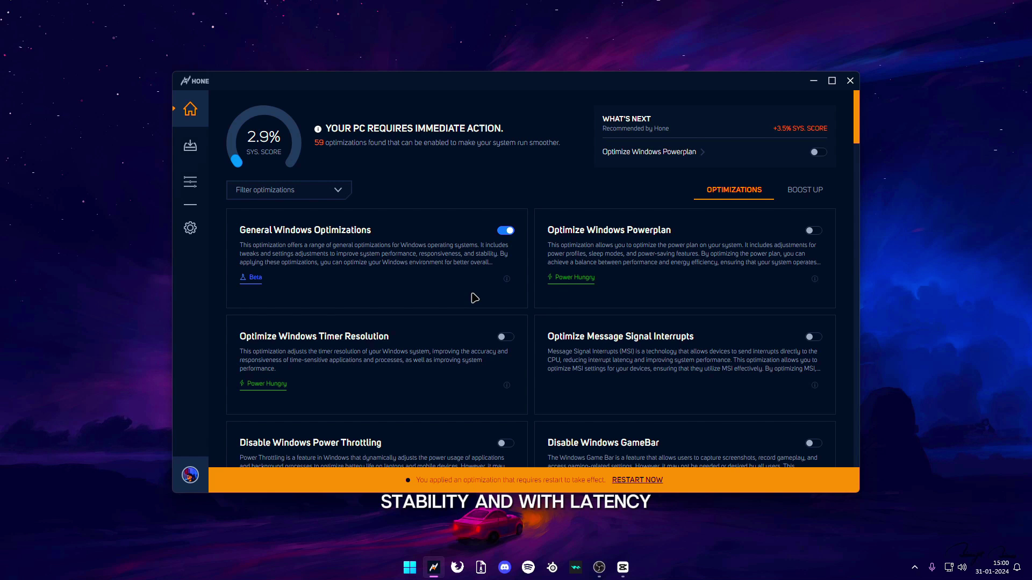
scroll(475, 298, down, 3)
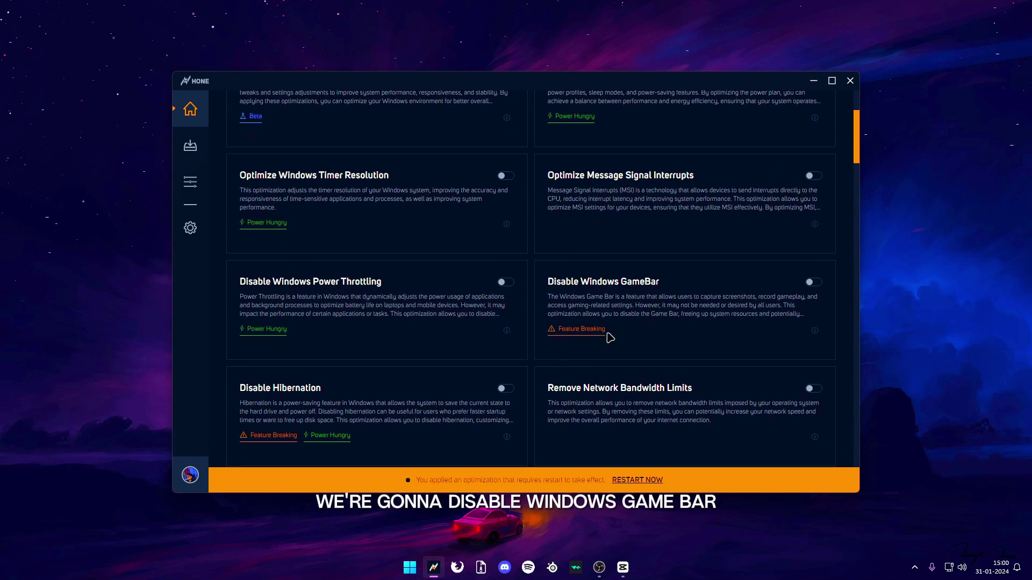
click(810, 286)
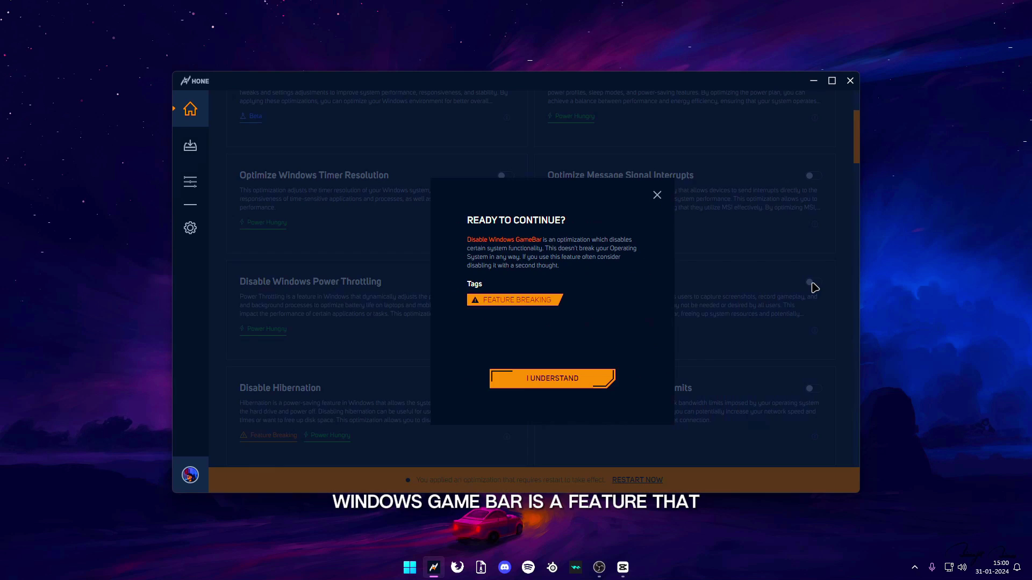
click(529, 376)
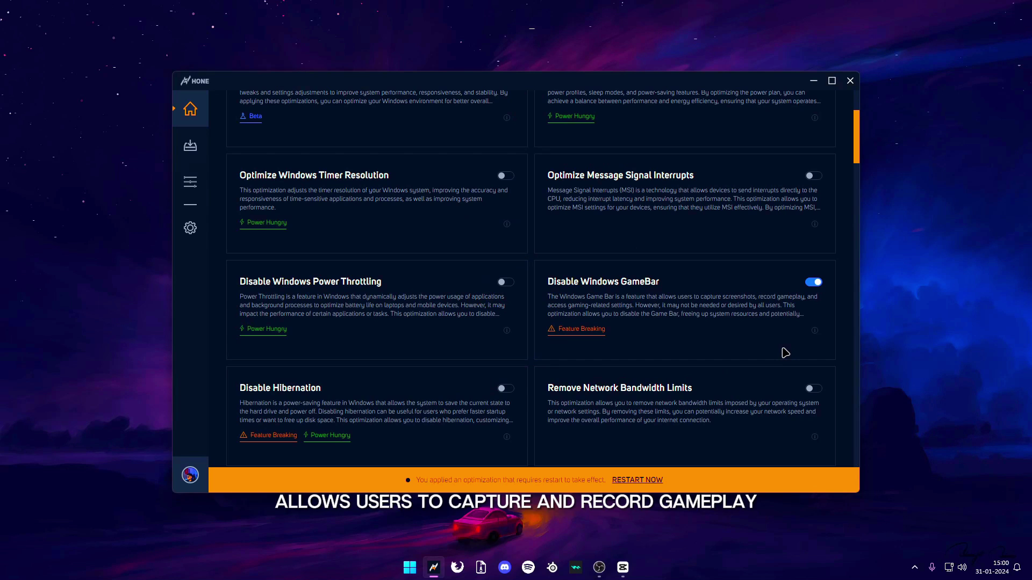
scroll(795, 311, down, 1)
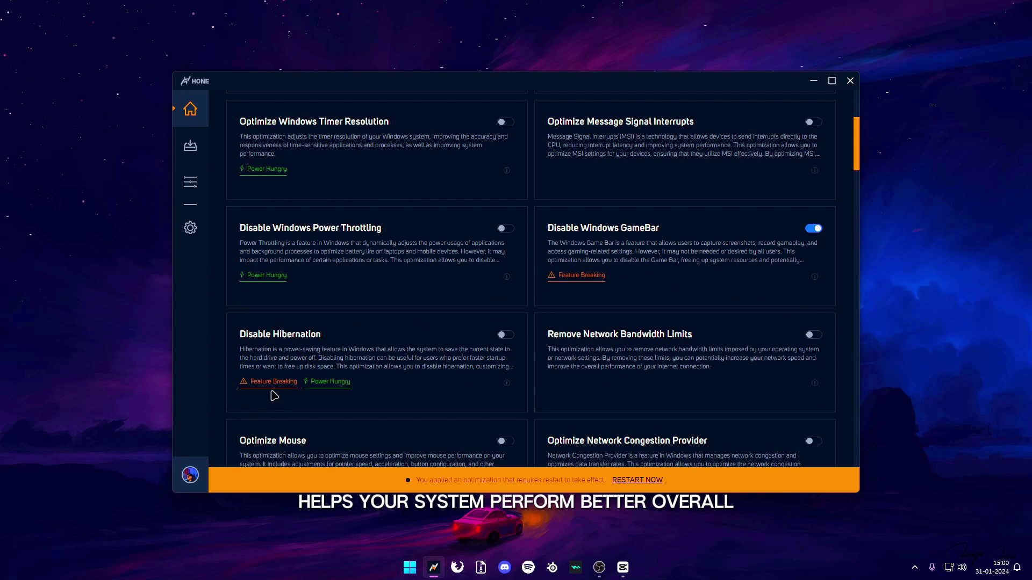
Step: Switch on the Optimize Mouse and Enable Hone Gaming Mode toggles
scroll(498, 378, down, 3)
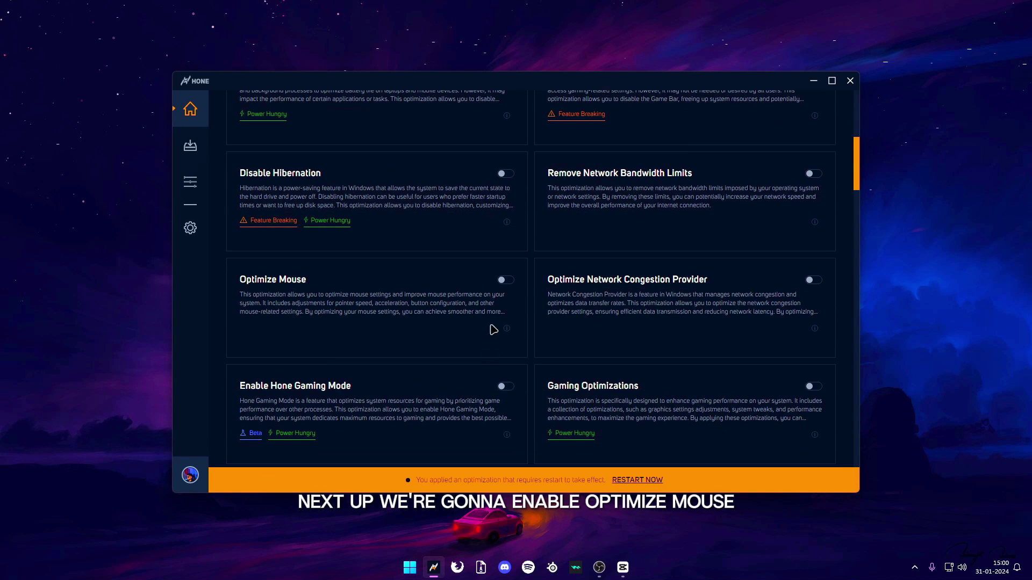
click(506, 280)
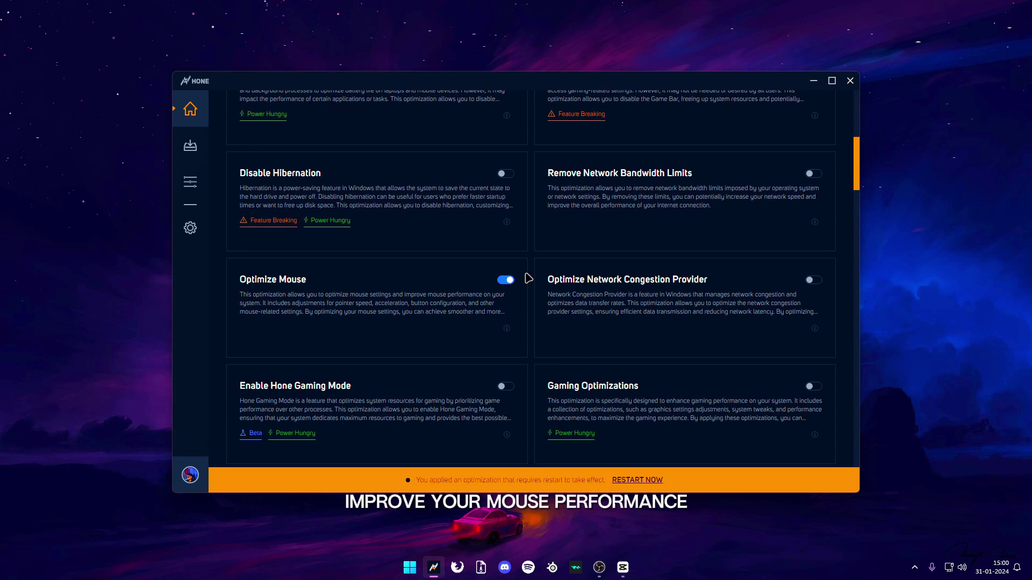
scroll(526, 280, down, 2)
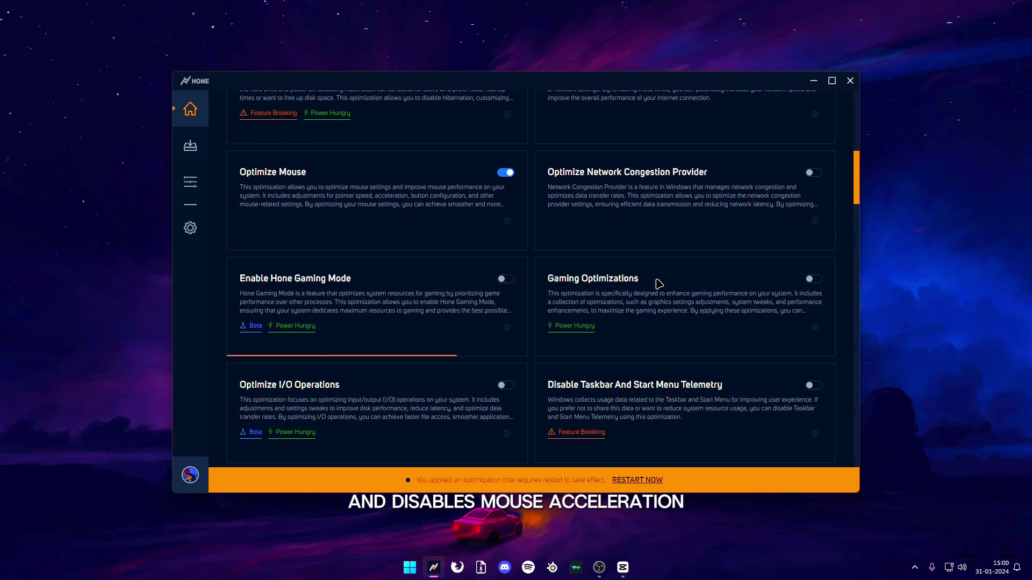
click(814, 281)
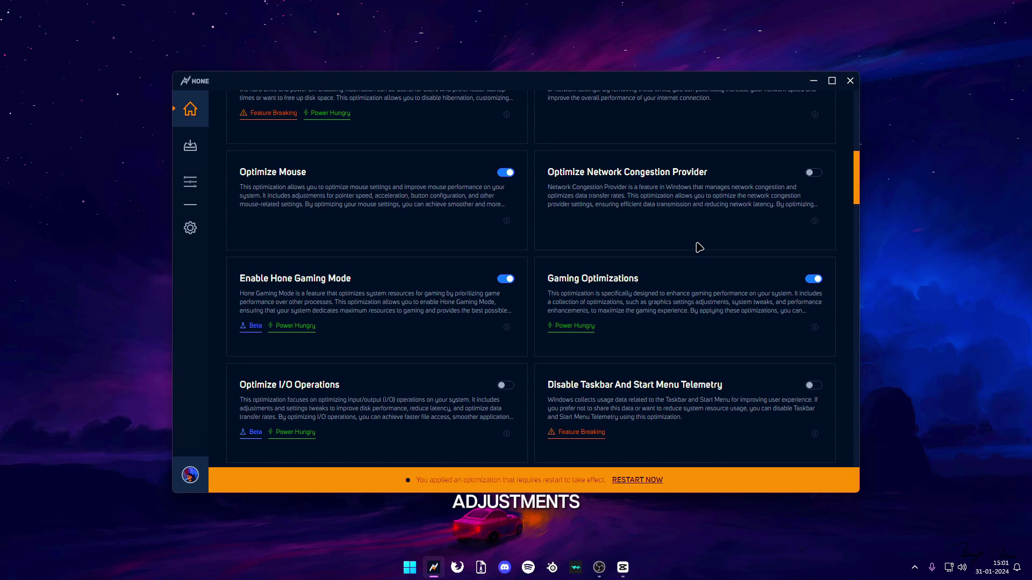
Step: Turn on Optimize Memory Management, Optimize BCDEdit Settings and Optimize Windows Explorer
scroll(699, 248, down, 7)
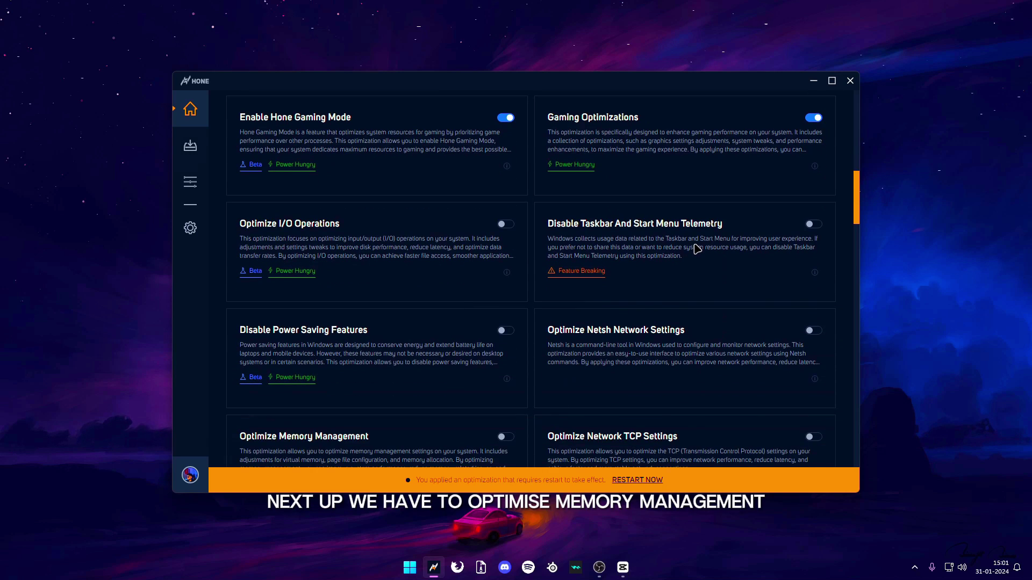
click(508, 223)
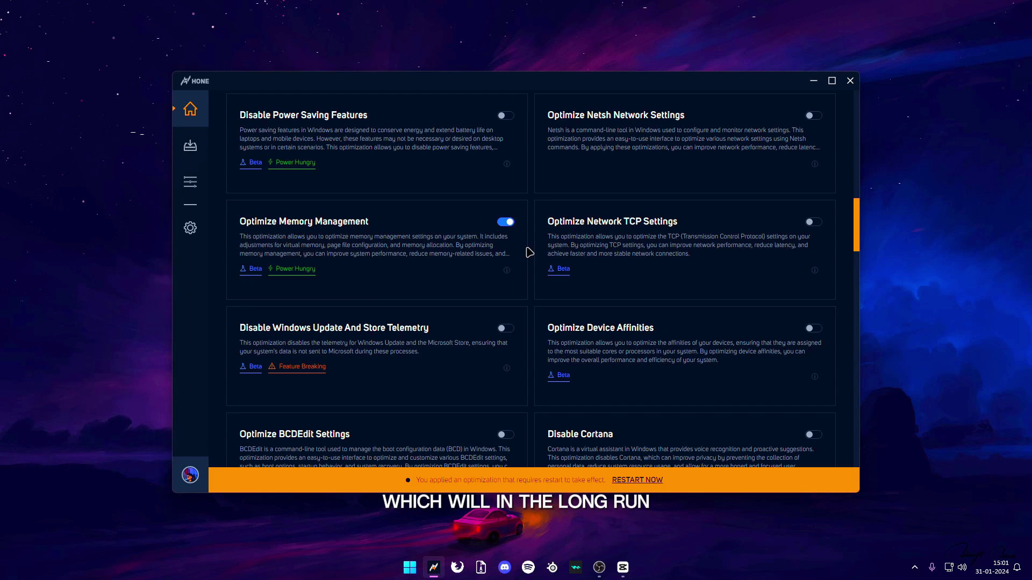
scroll(508, 268, down, 3)
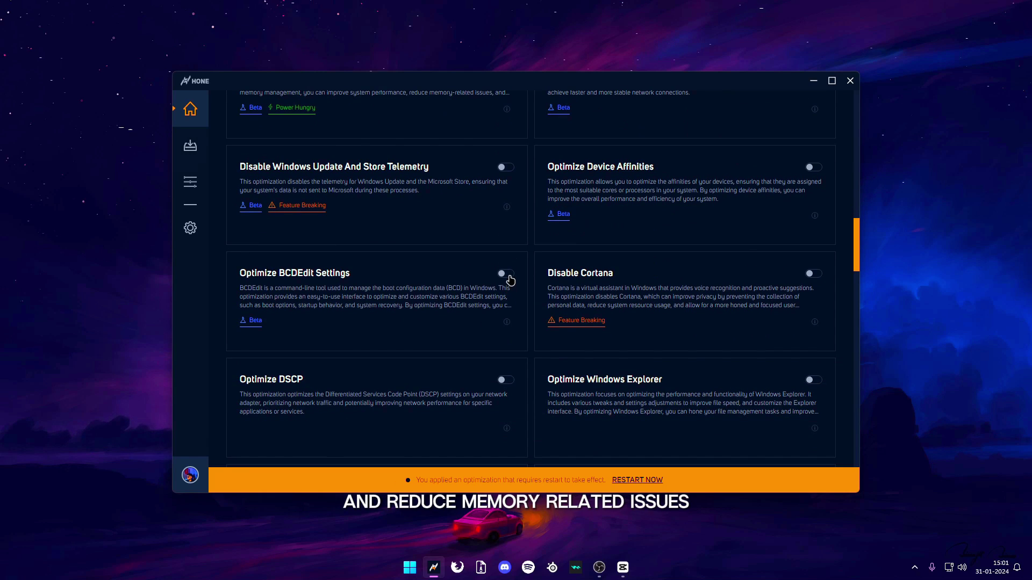
click(510, 279)
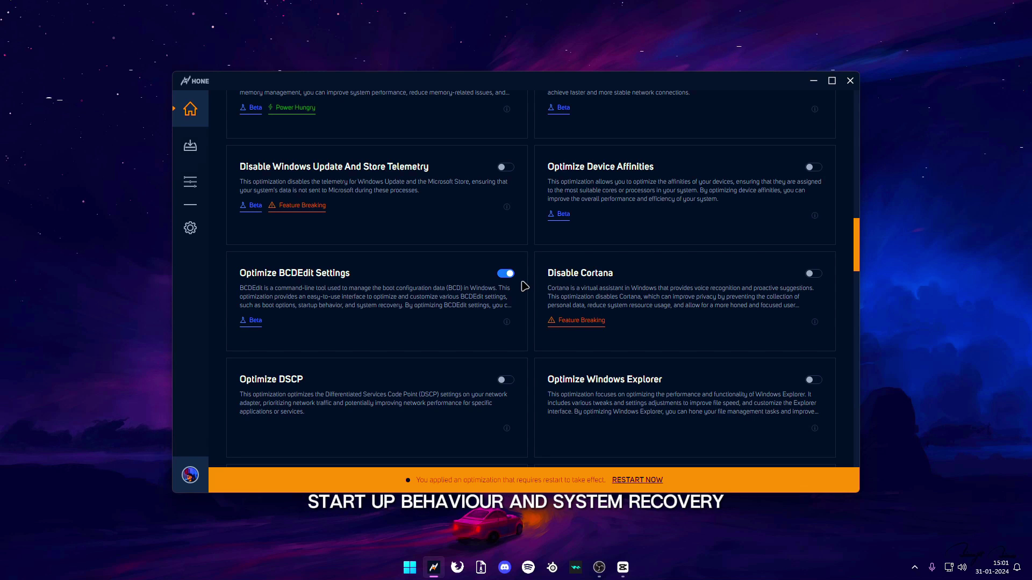
scroll(524, 288, down, 3)
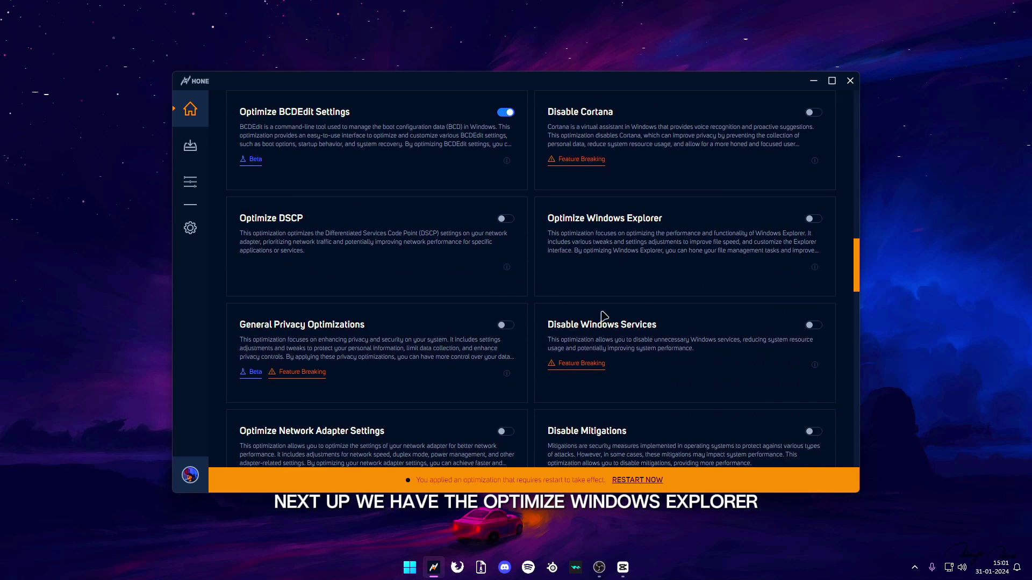
click(813, 220)
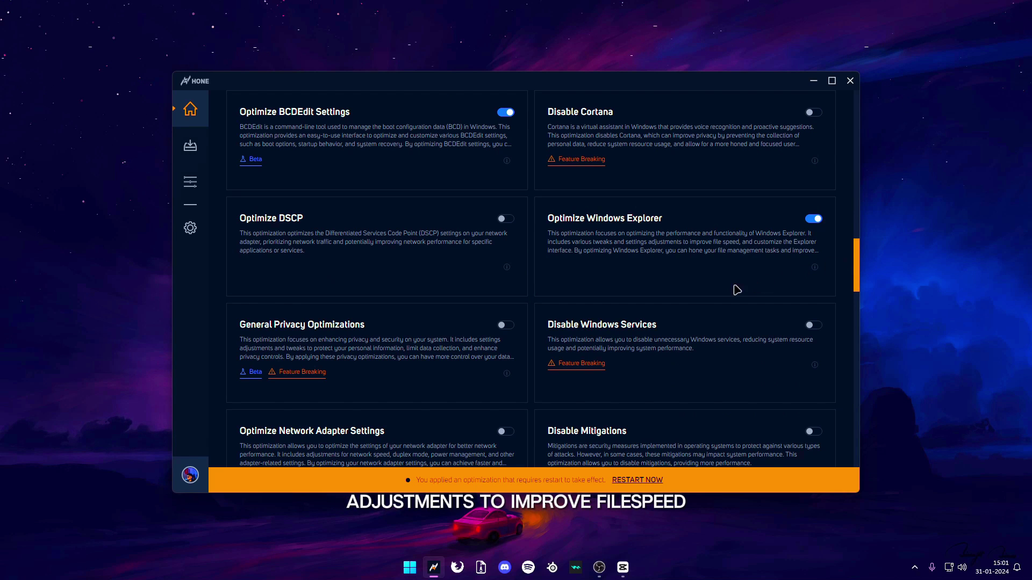
Step: Turn on Disable Superfetch (Sysmain) and Optimize NVIDIA Control Panel Settings
scroll(736, 290, down, 4)
scroll(674, 303, down, 3)
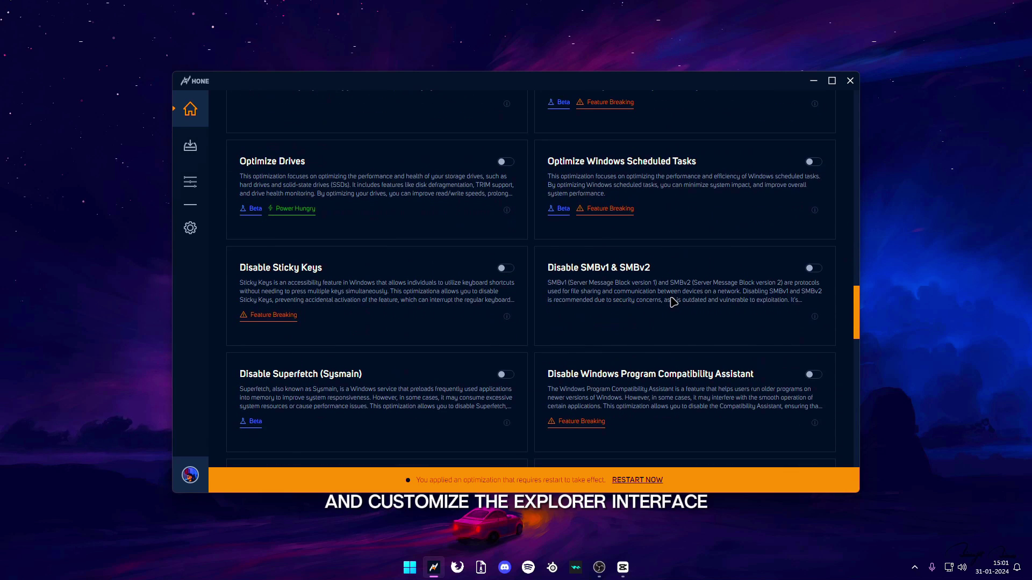
scroll(674, 303, down, 4)
click(505, 213)
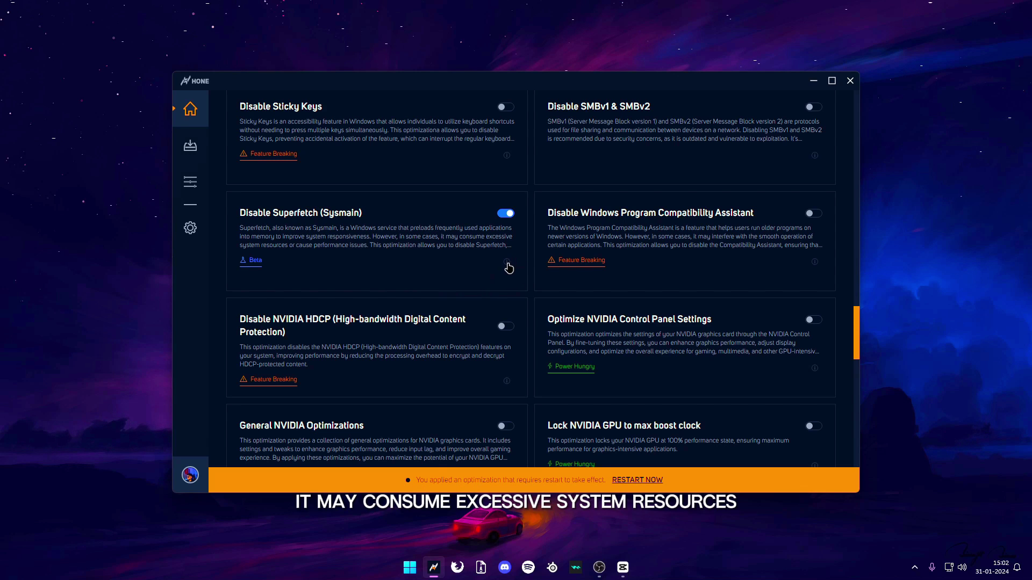
scroll(737, 348, down, 1)
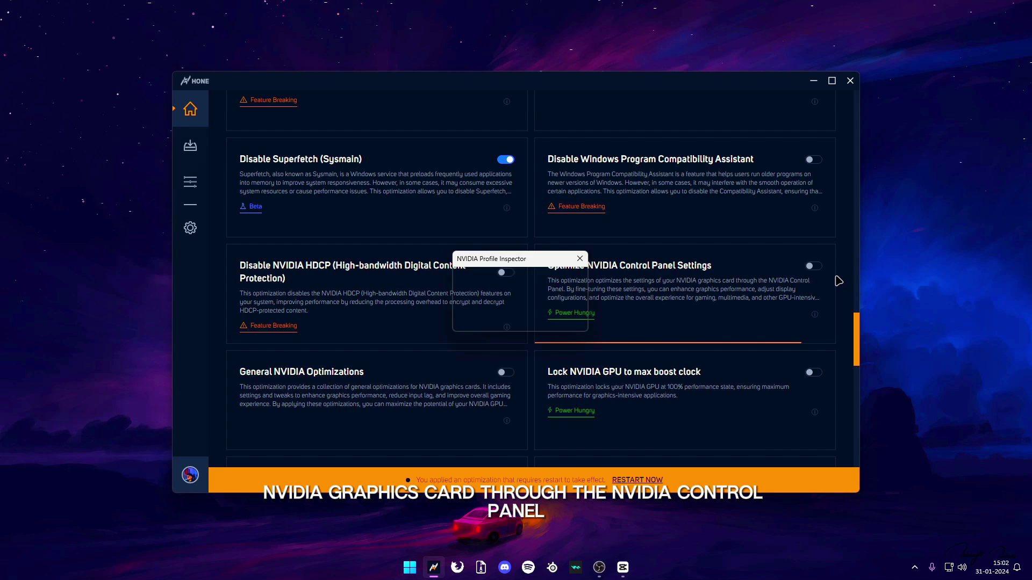
click(561, 321)
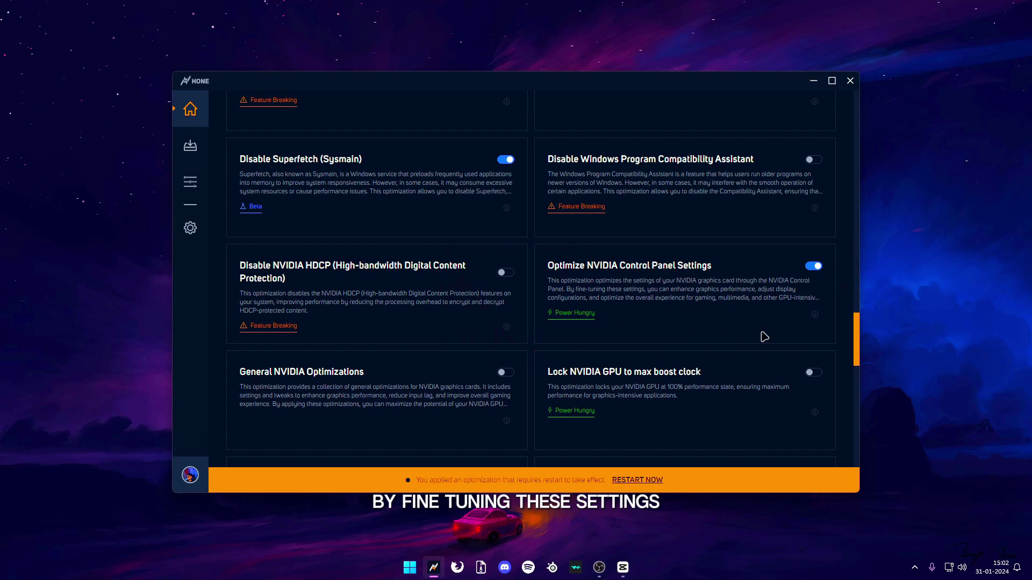
Step: Turn on Disable Firefox Telemetry, leaving the Chrome, Edge and NVIDIA telemetry toggles off
scroll(666, 292, down, 10)
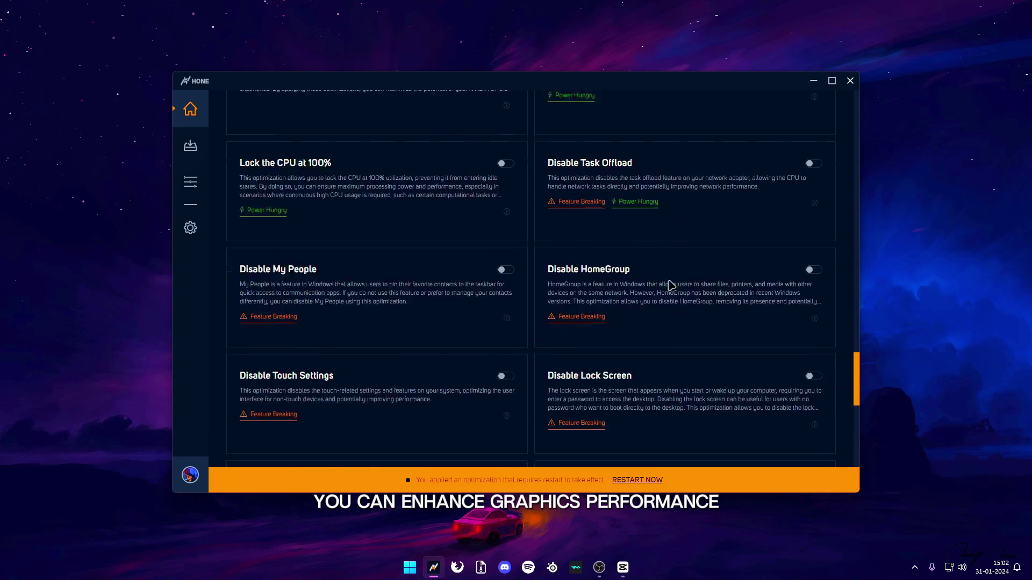
scroll(622, 303, down, 9)
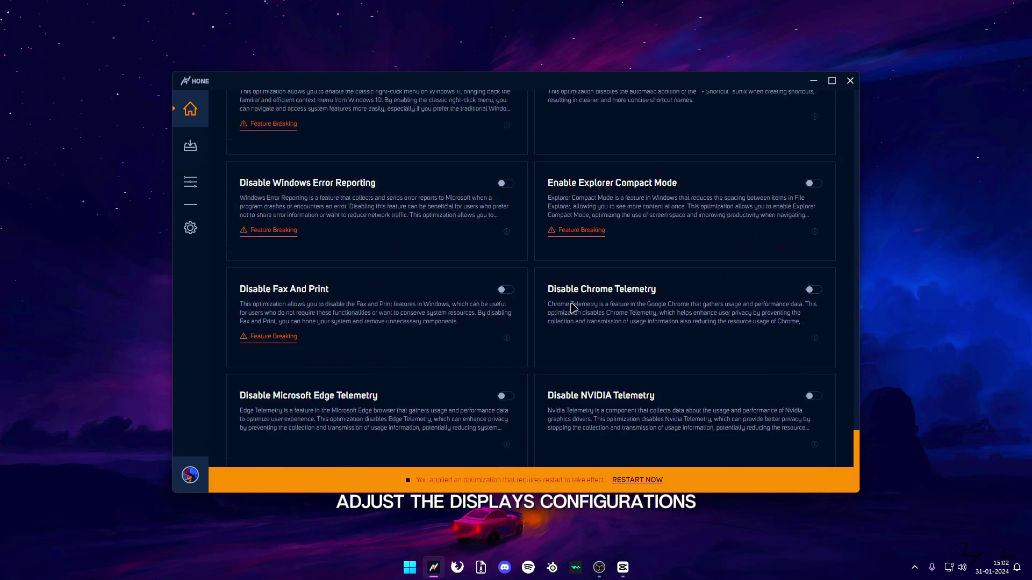
scroll(570, 308, down, 2)
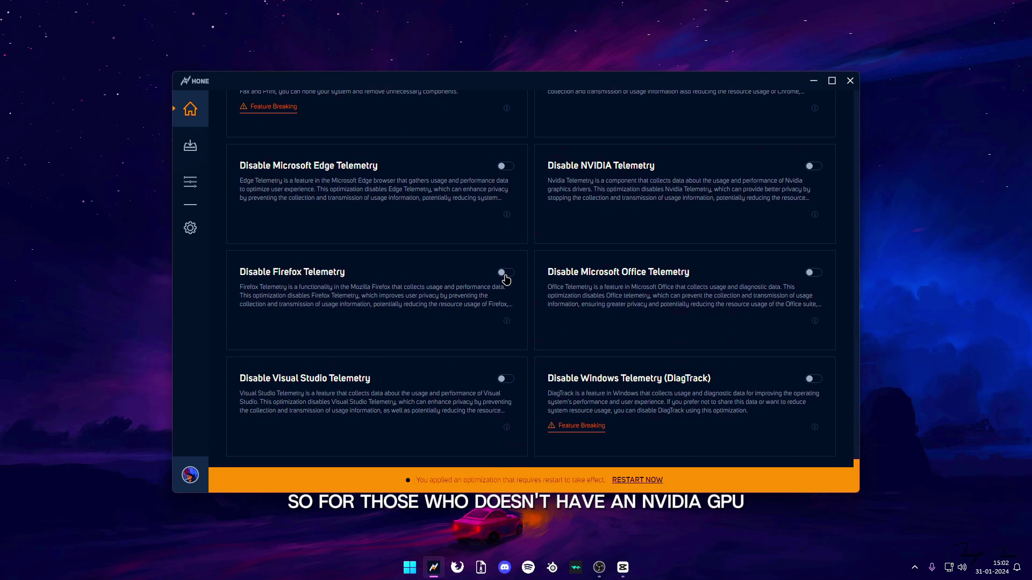
scroll(504, 282, up, 3)
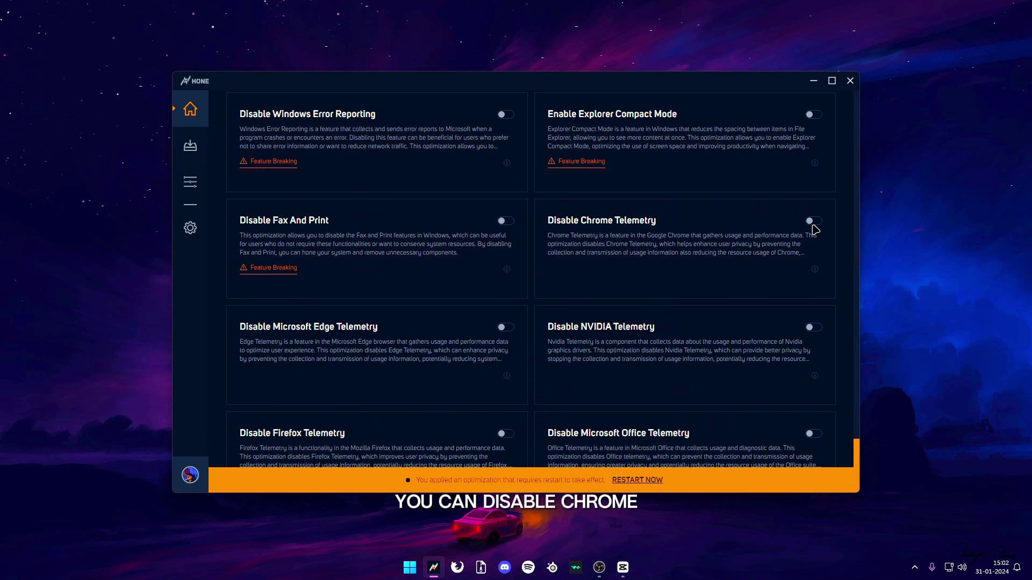
scroll(817, 204, down, 1)
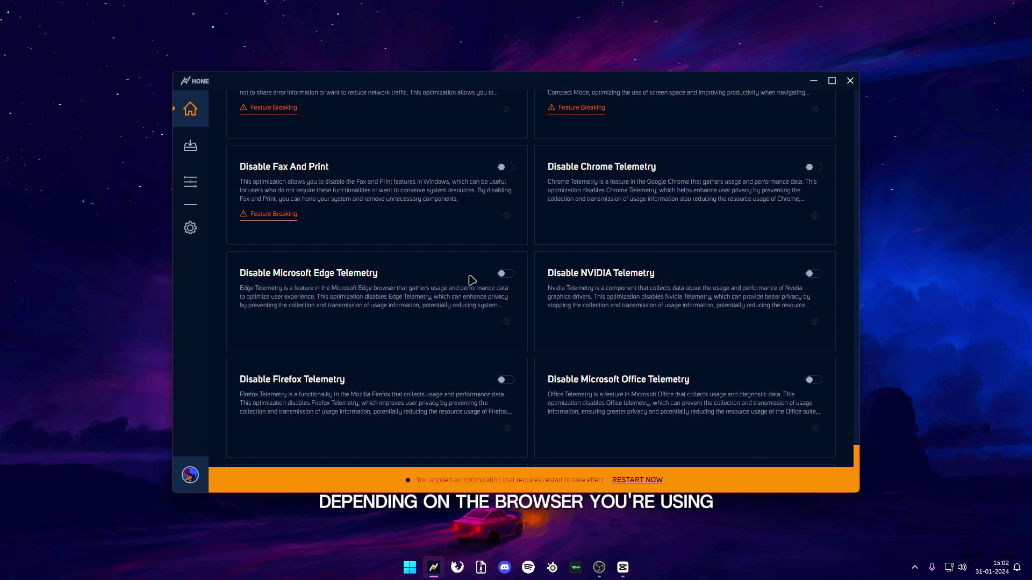
click(508, 381)
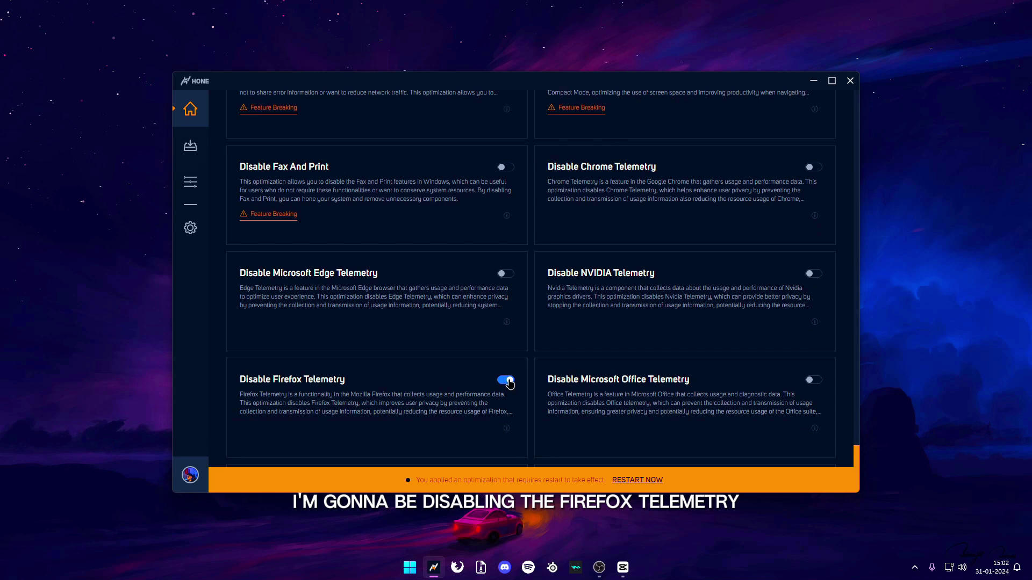
Step: Run the Junk Cleaner from the Boost Up list and dismiss its completion message
scroll(510, 383, up, 15)
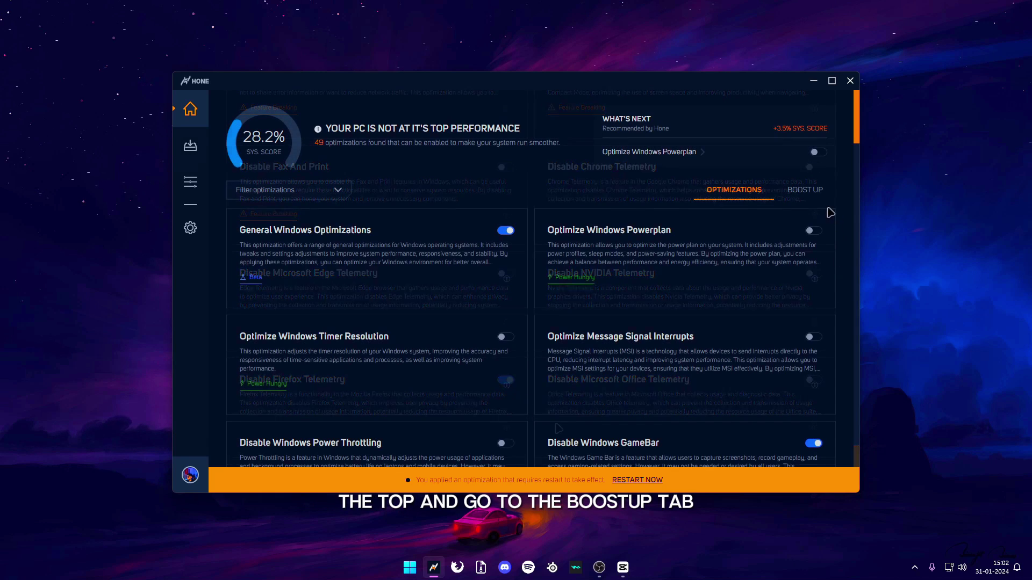
click(817, 191)
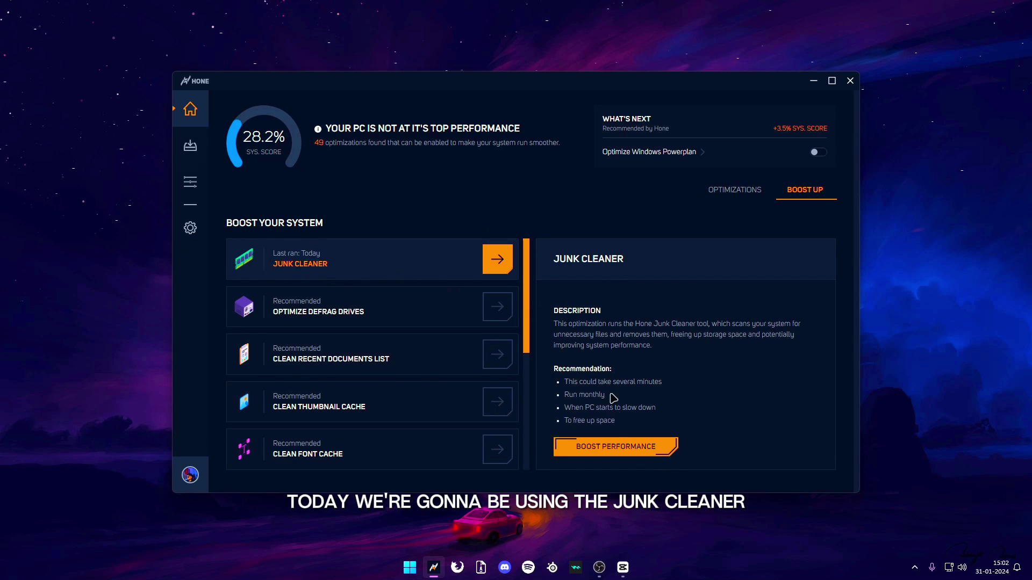
click(616, 445)
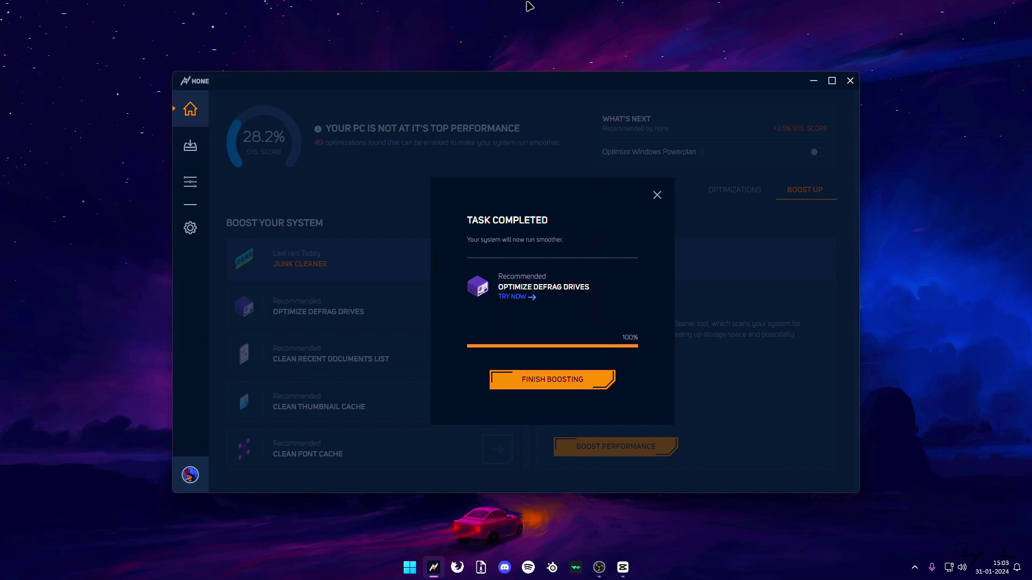
click(545, 379)
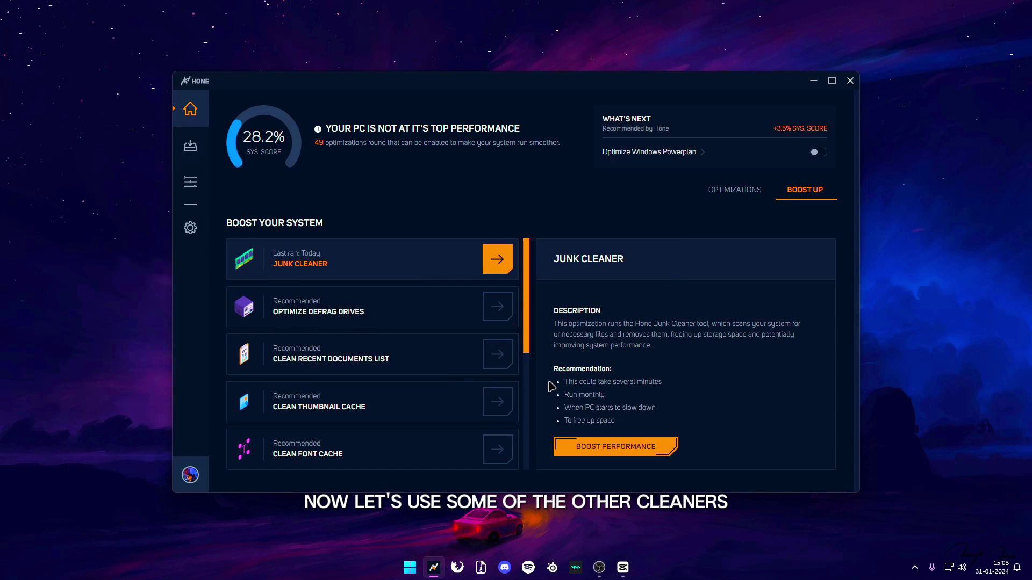
Step: Clean the font cache with the Clean Font Cache tool
scroll(481, 317, down, 3)
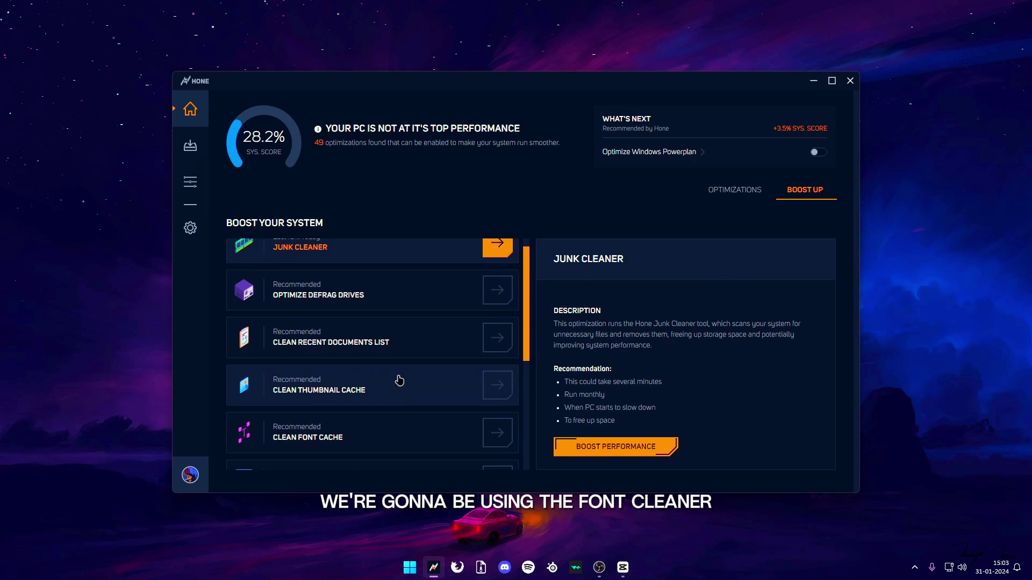
click(497, 288)
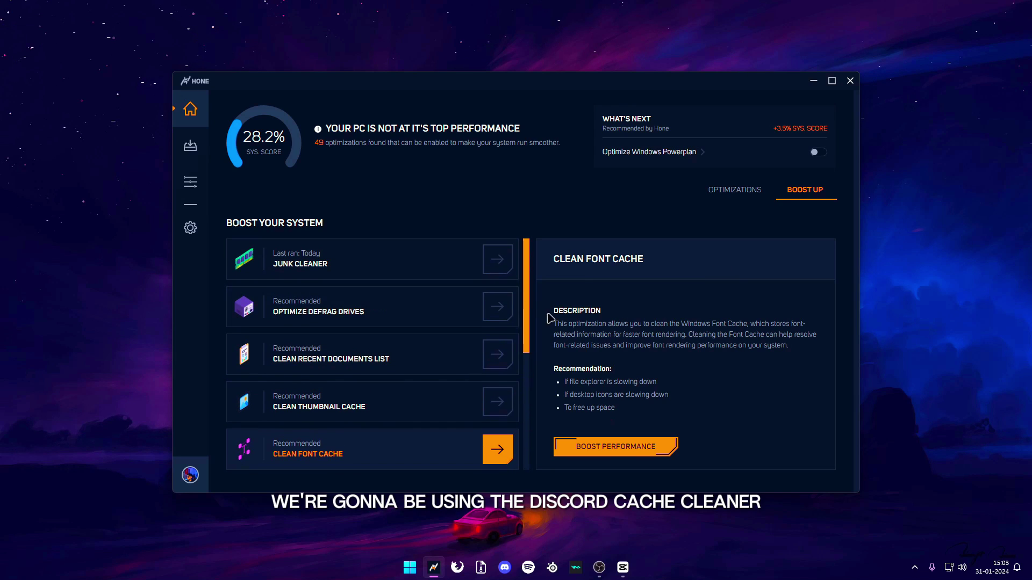
click(612, 447)
click(595, 385)
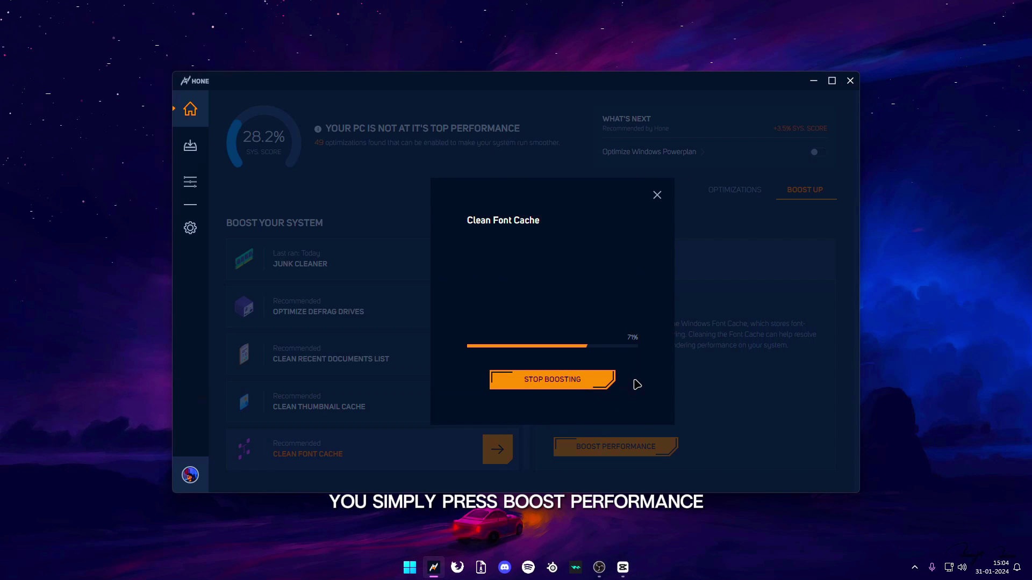
click(606, 383)
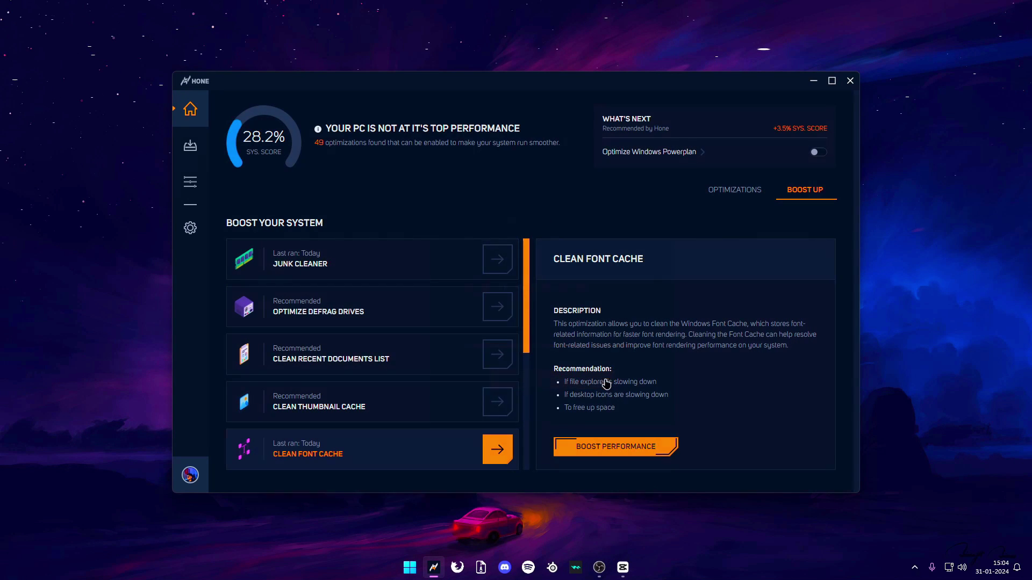
Step: Clean the Discord cache with the Clean Discord Cache tool
scroll(472, 339, down, 4)
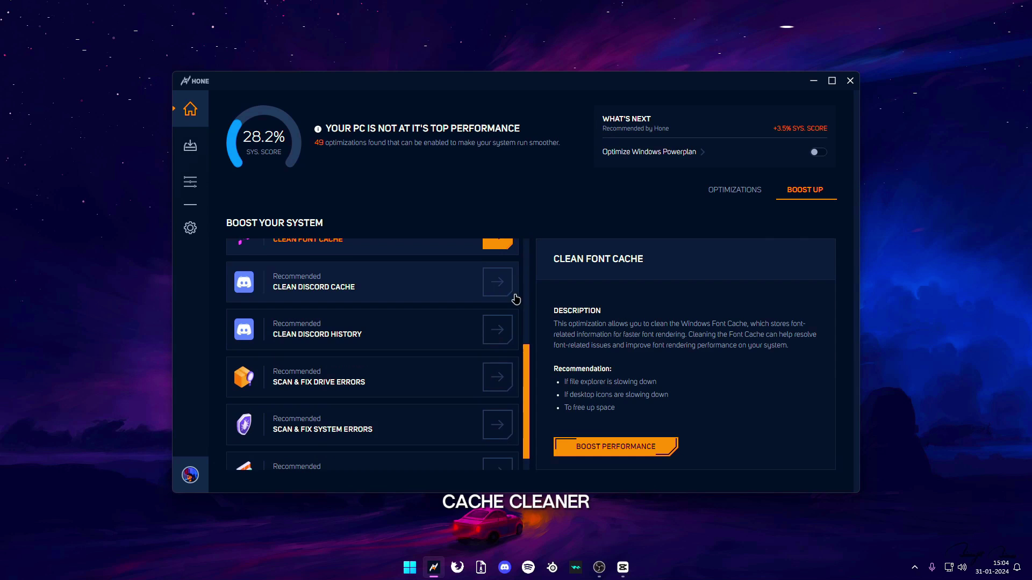
click(514, 296)
click(611, 447)
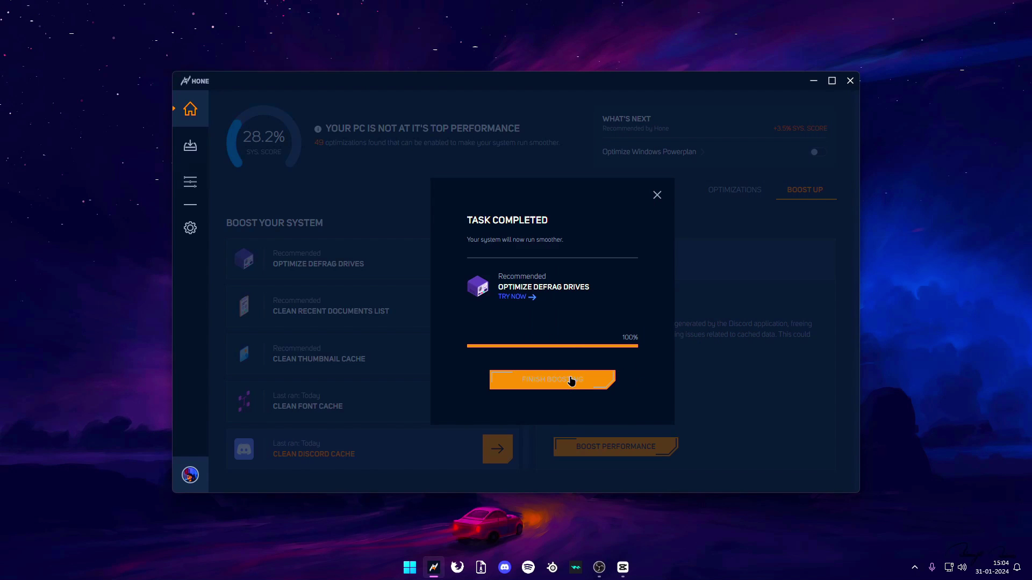
click(567, 383)
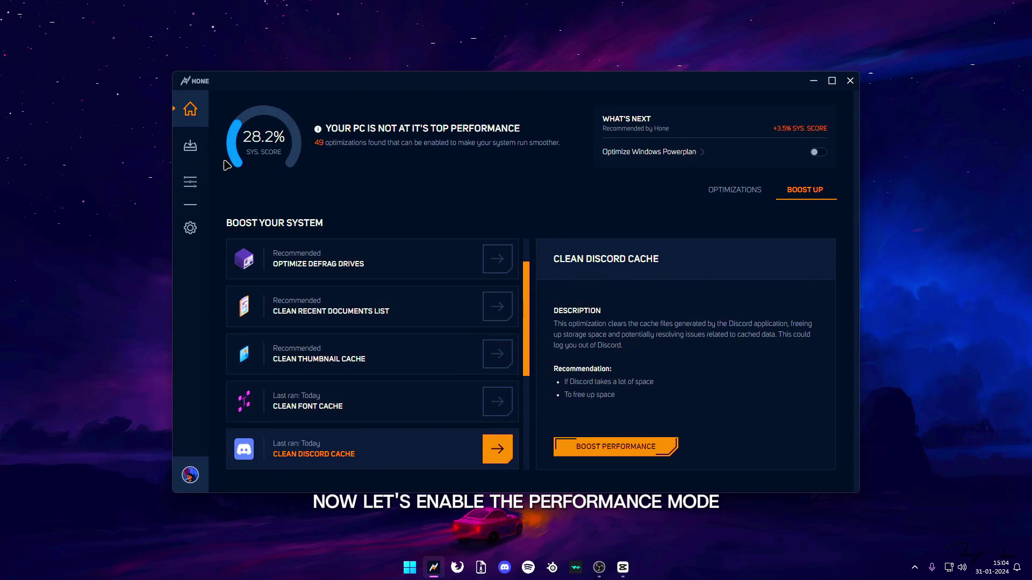
Step: Open Fortnite under Game Optimizations and apply its Performance preset
click(189, 188)
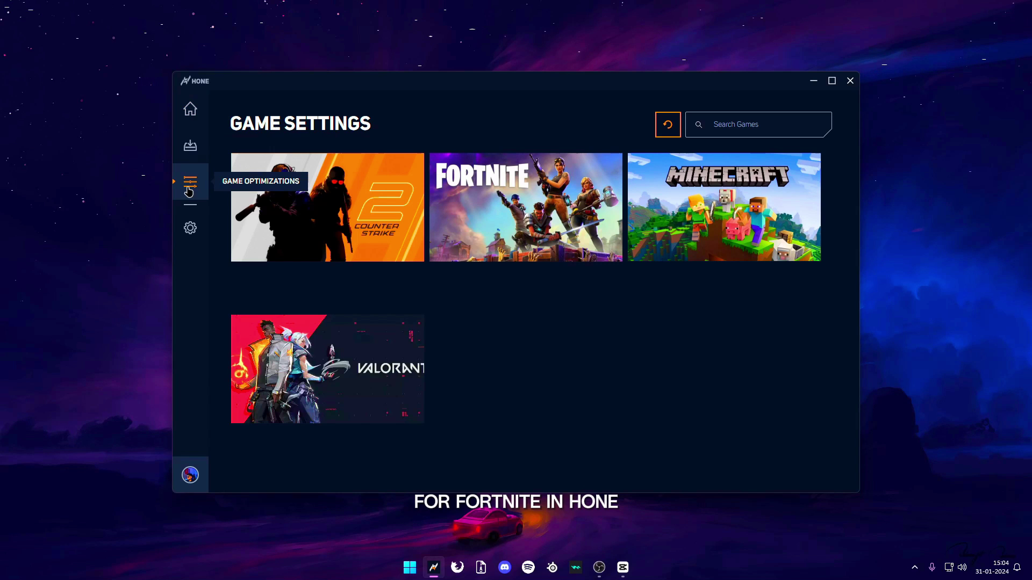
click(517, 228)
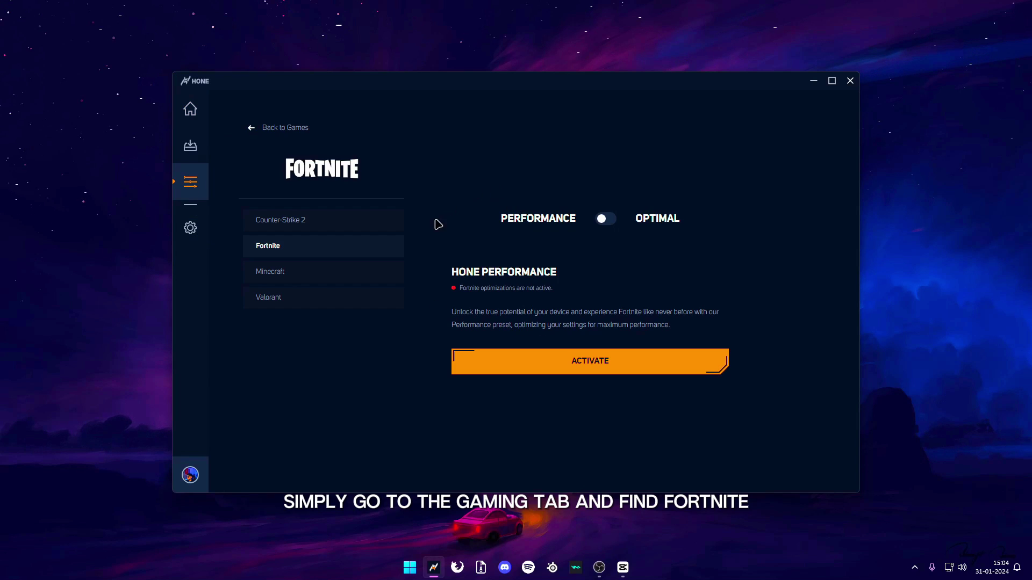
click(590, 361)
click(540, 360)
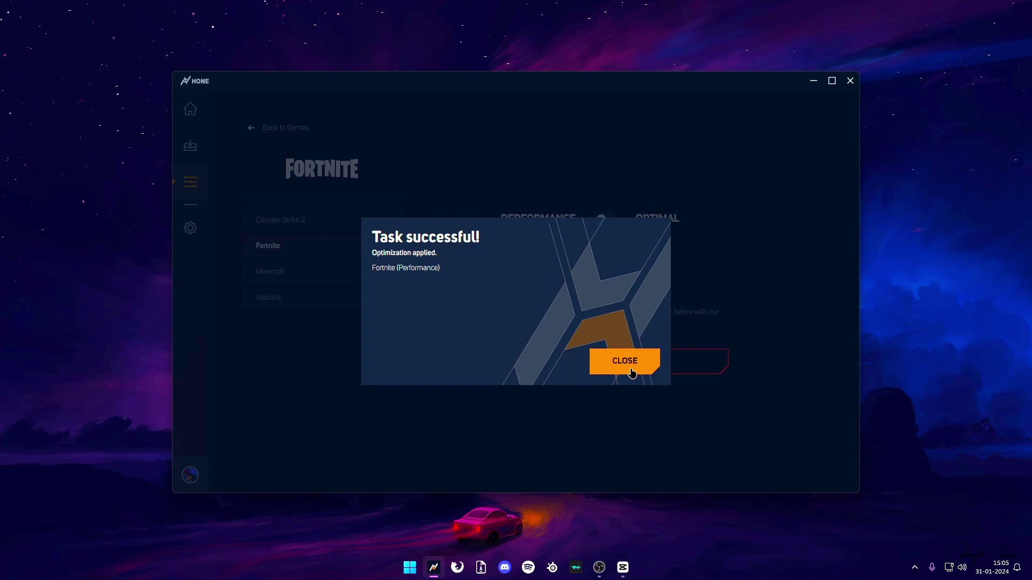
Step: Close the 'Task successful!' message to return to Fortnite's settings page
click(632, 370)
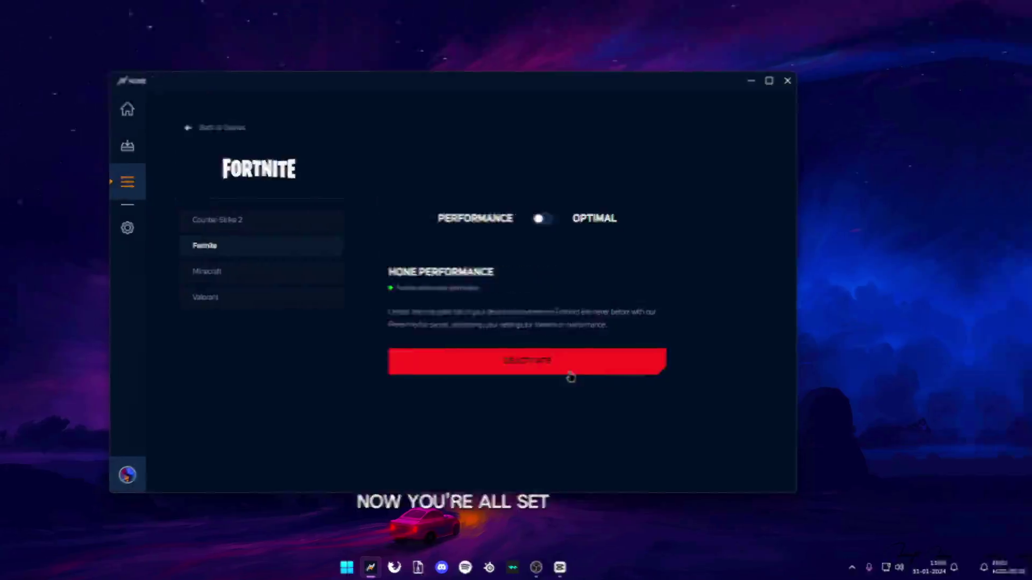